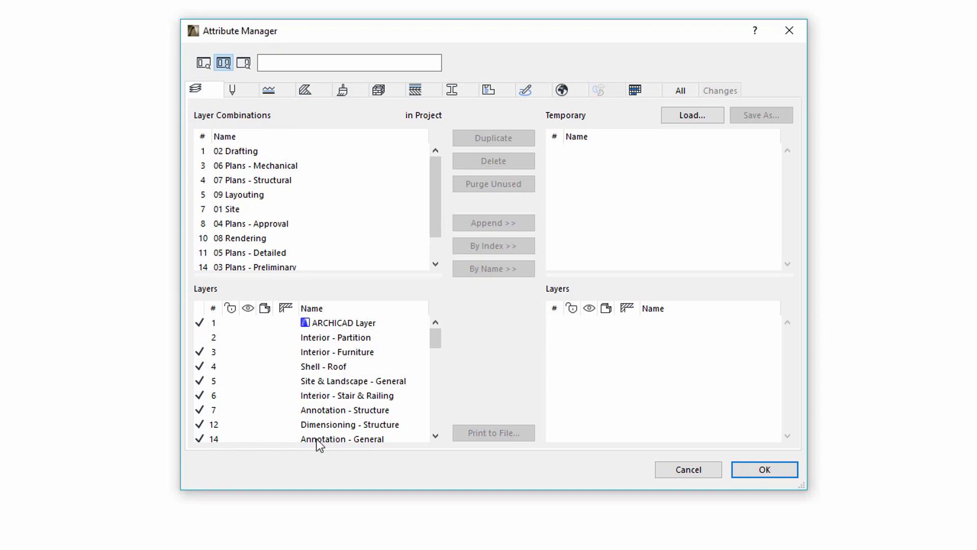
In 02 Drafting, select Shell - Roof, Interior - Furniture, Interior - Stair & Railing and Annotation - Structure
click(246, 159)
click(246, 154)
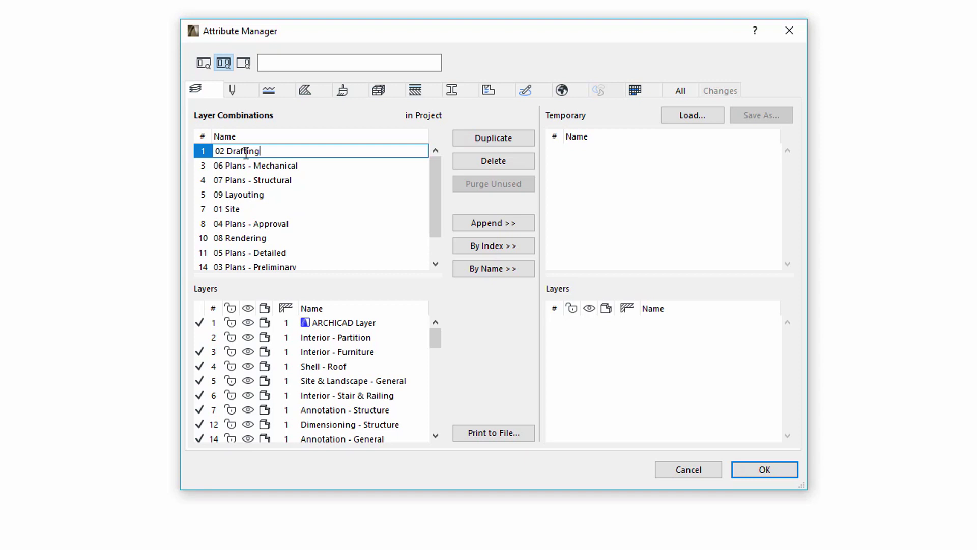
click(316, 367)
ctrl+click(318, 352)
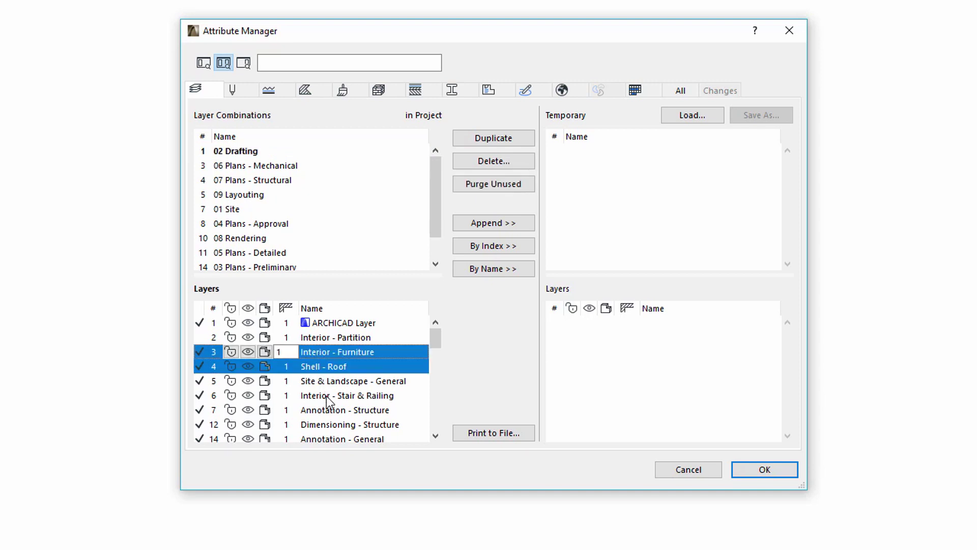
ctrl+click(328, 395)
ctrl+click(329, 409)
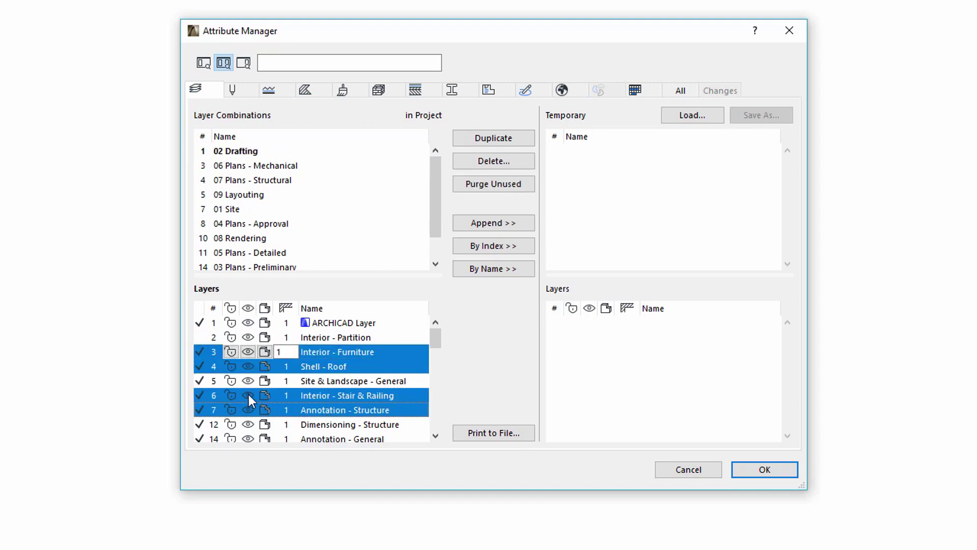
Lock and hide the four selected layers, then restore them to unlocked and visible
click(231, 353)
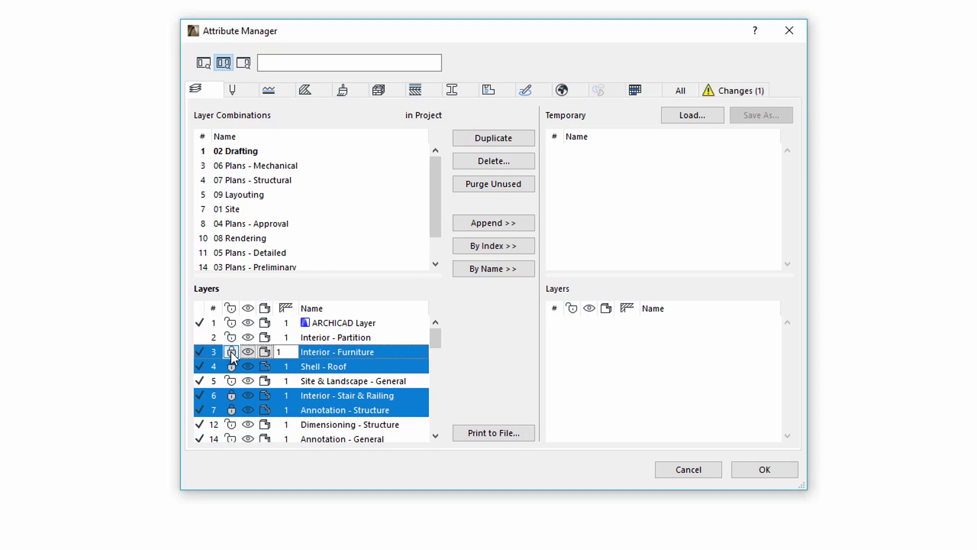
click(231, 352)
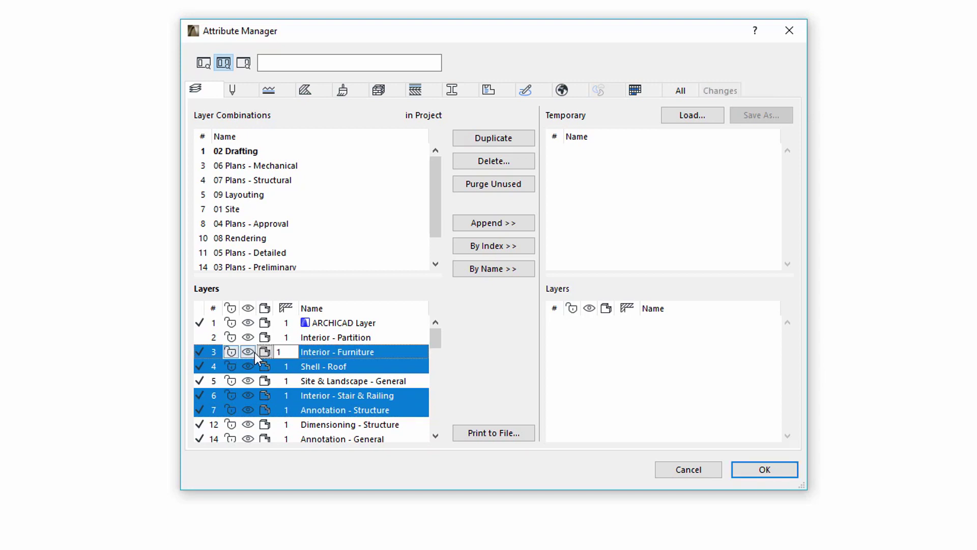
click(249, 352)
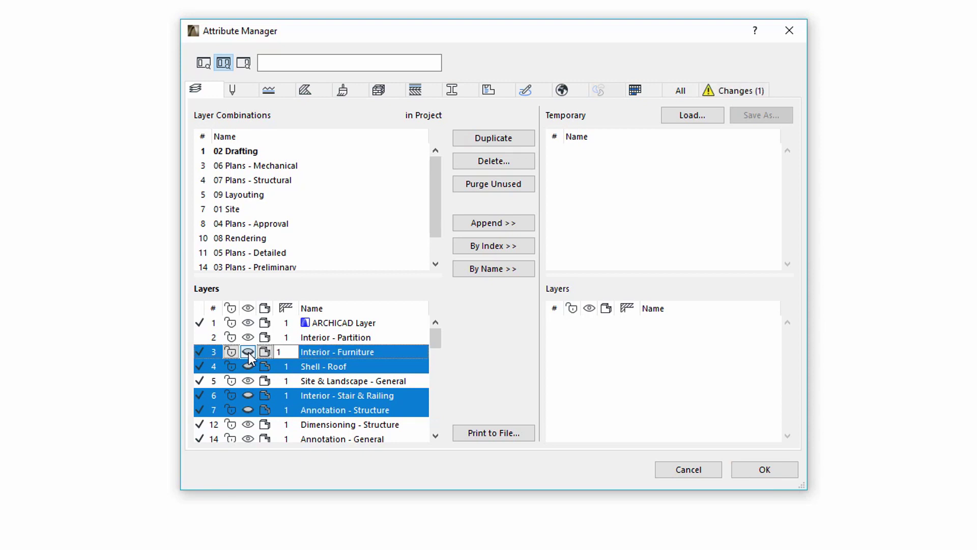
click(249, 352)
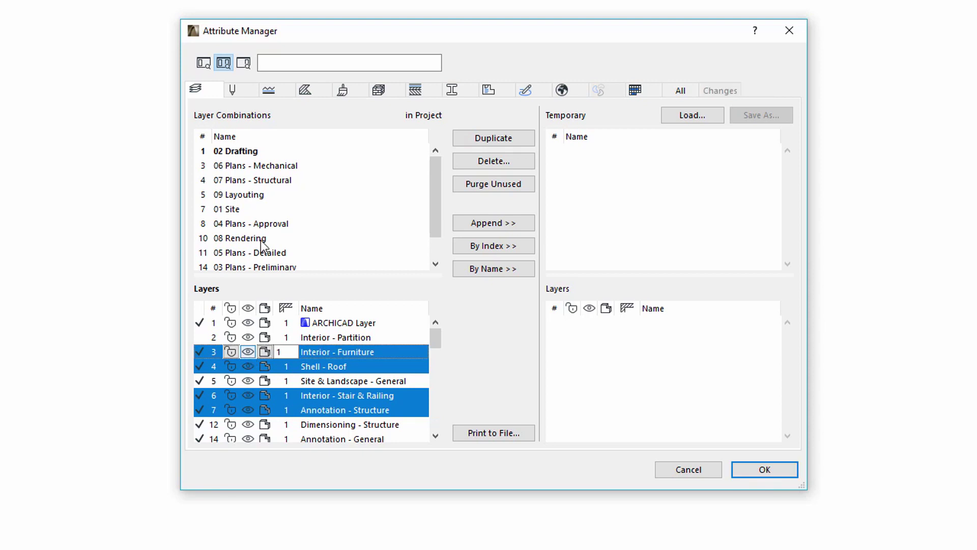
In combinations 06, 07 and 09, select Interior - Furniture, Shell - Roof, Interior - Stair & Railing, Annotation - Structure and Dimensioning - Structure
click(277, 168)
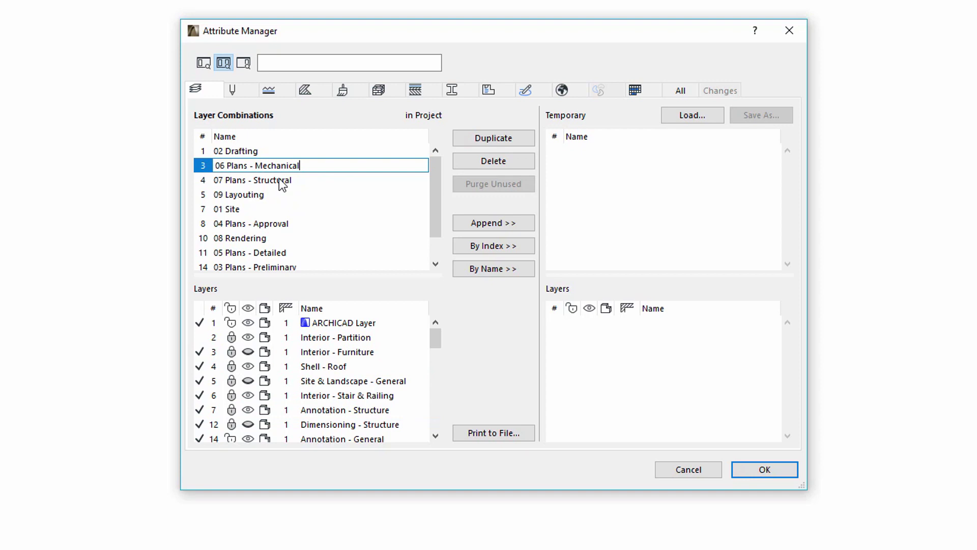
shift+click(279, 179)
shift+click(268, 198)
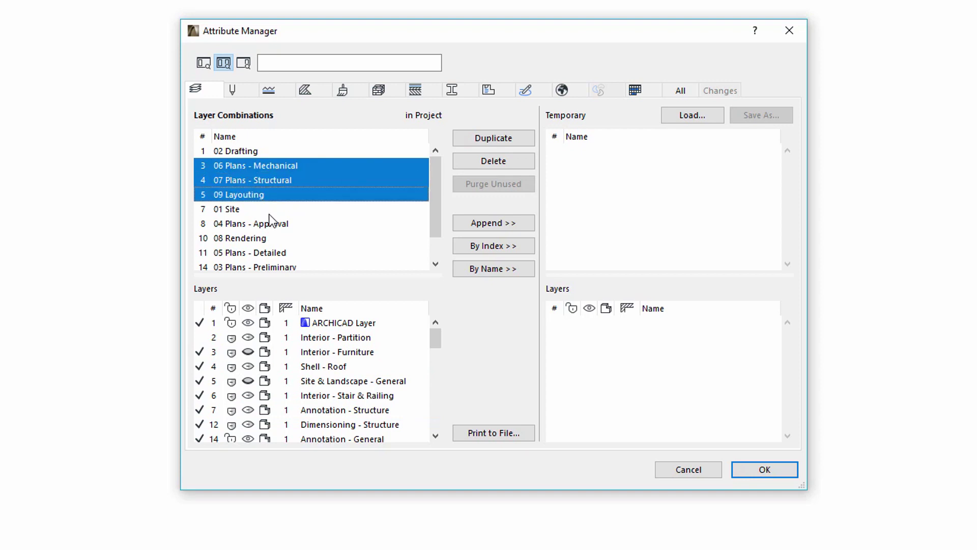
click(318, 352)
ctrl+click(321, 367)
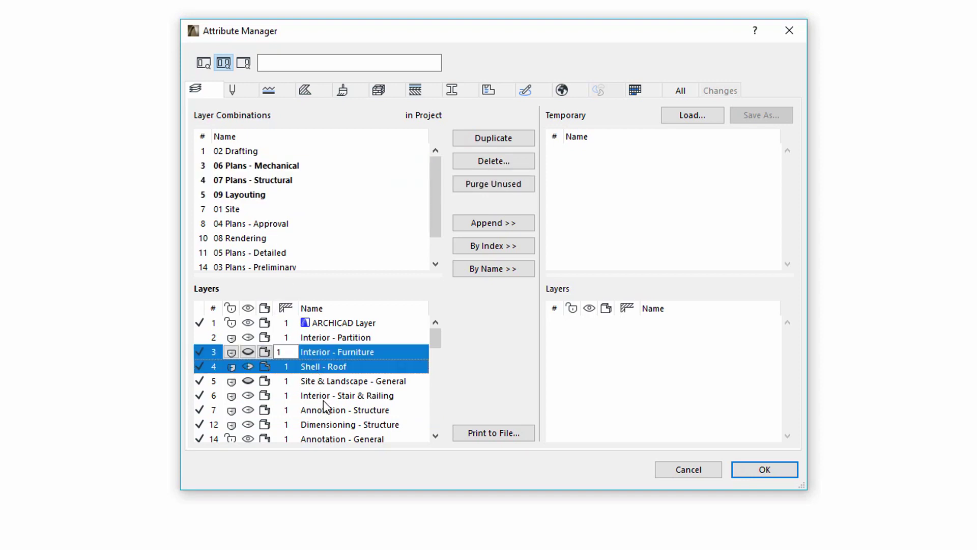
ctrl+click(324, 396)
ctrl+click(323, 410)
ctrl+click(320, 424)
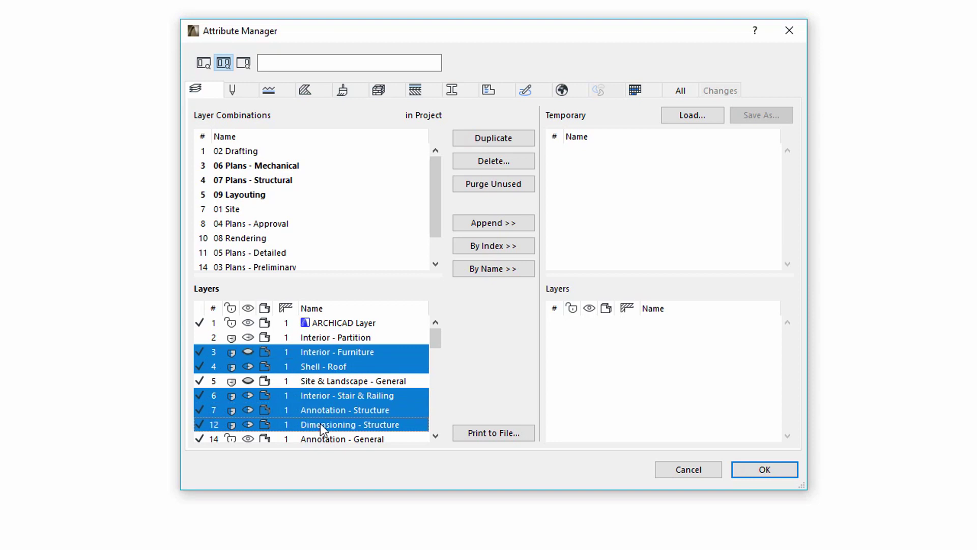
Set the five selected layers to unlocked and visible in all three combinations
click(232, 352)
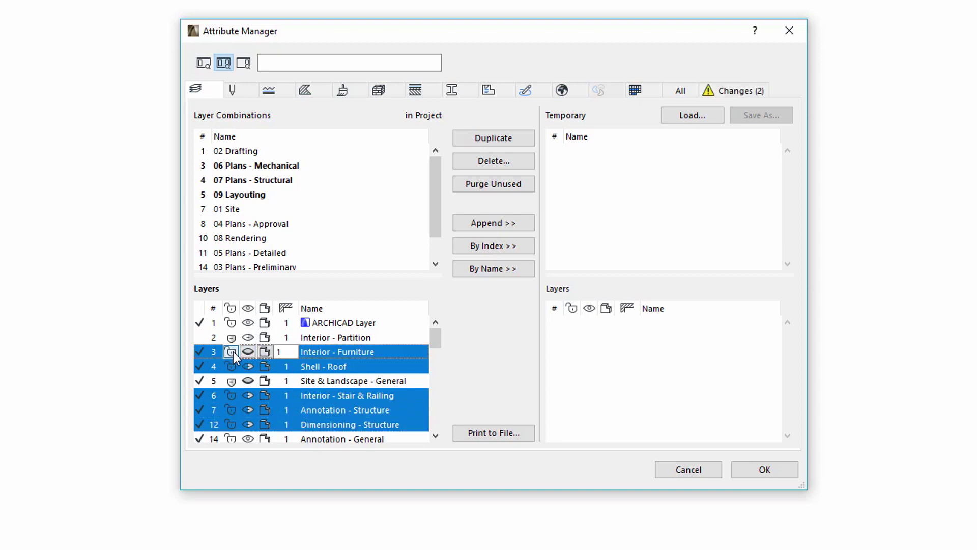
click(233, 352)
click(233, 352)
click(249, 352)
click(252, 352)
click(252, 352)
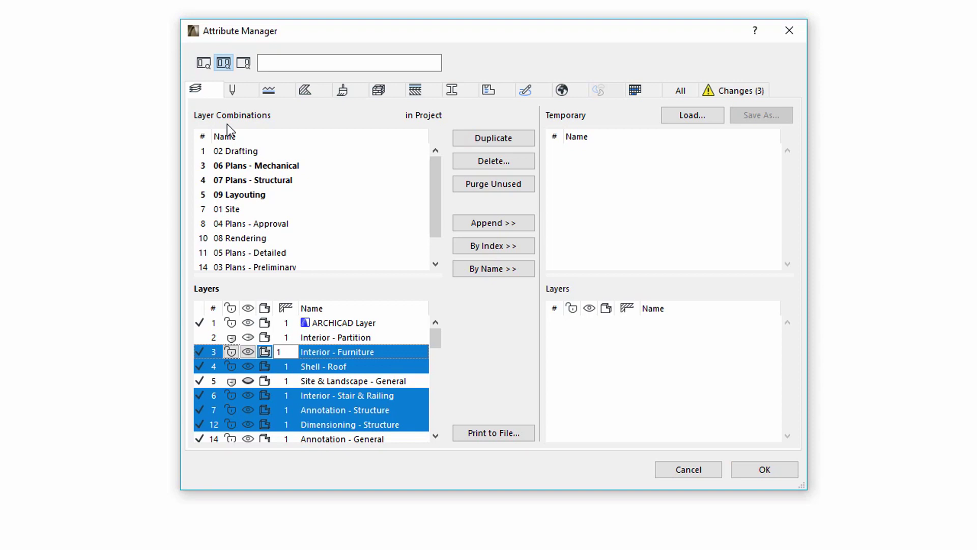
Change pen 5 of the 11 ArchiCAD 9 pen set from dark red to pure red
click(239, 90)
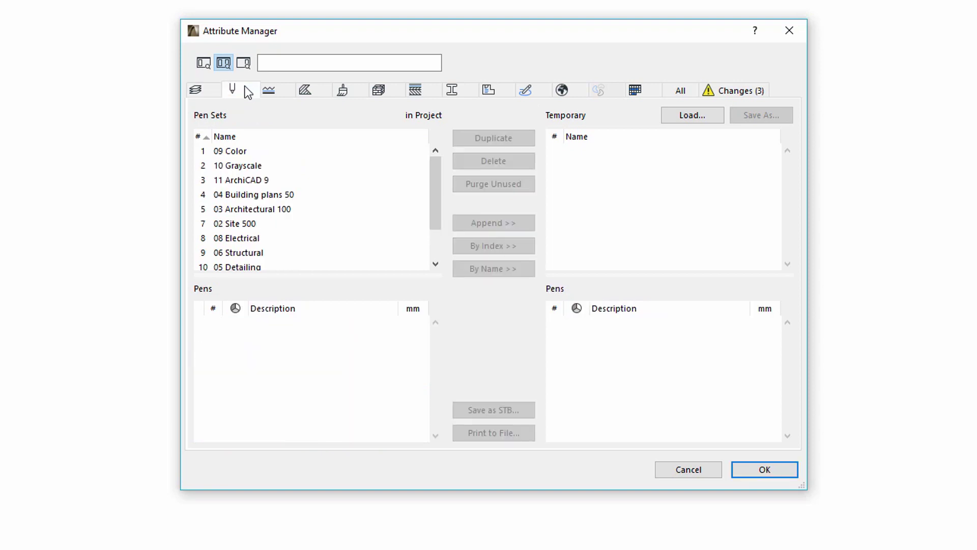
double_click(264, 180)
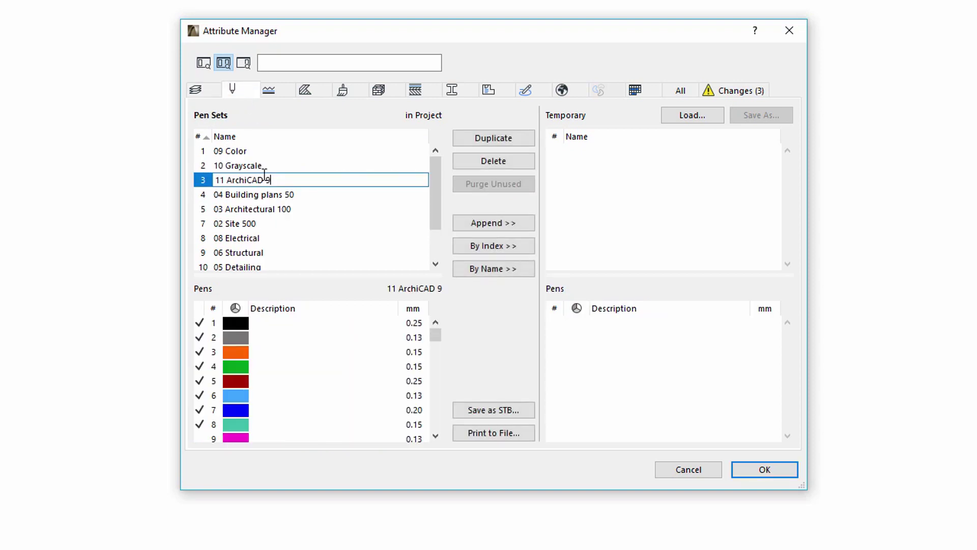
click(240, 382)
click(332, 62)
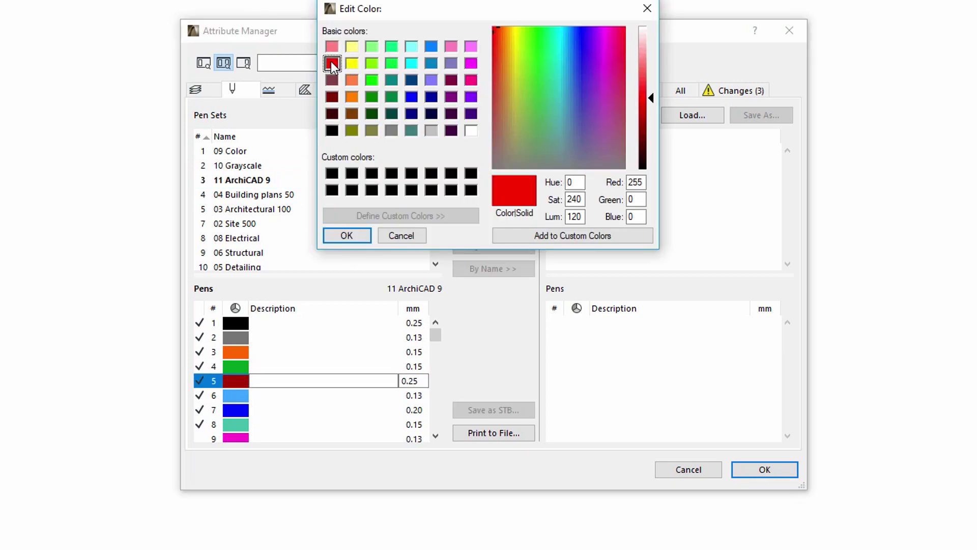
click(350, 241)
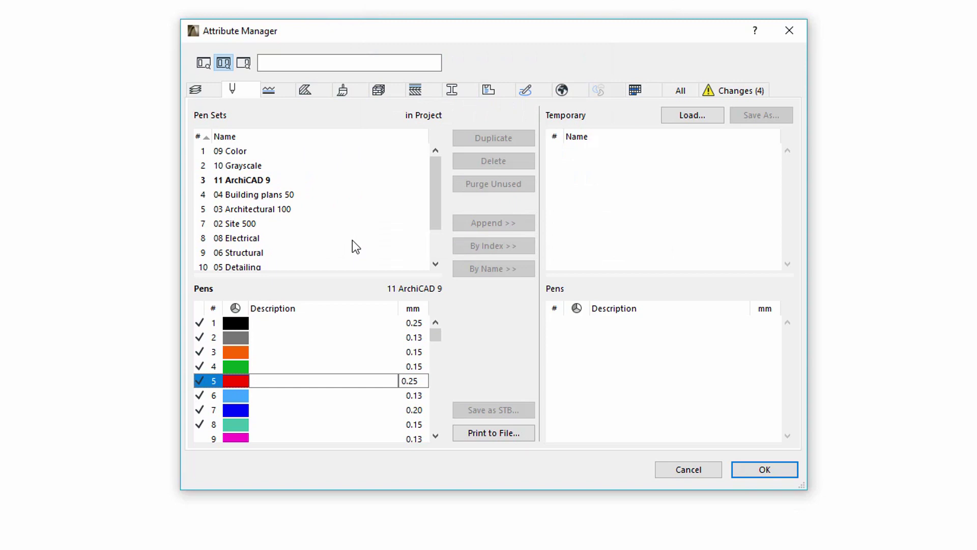
Colour pens 3, 4, 6, 7 and 8 of 11 ArchiCAD 9 light yellow
click(246, 352)
ctrl+click(256, 367)
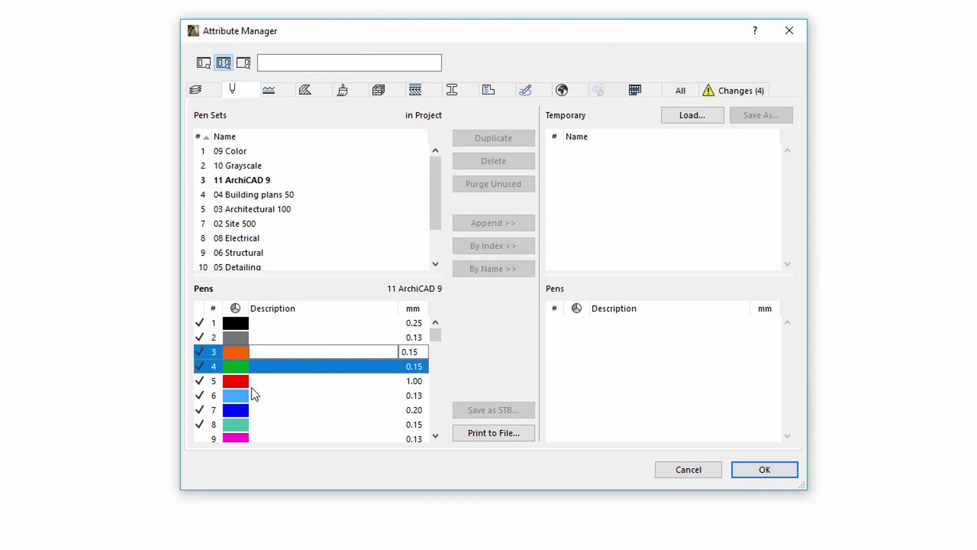
ctrl+click(245, 397)
ctrl+click(246, 411)
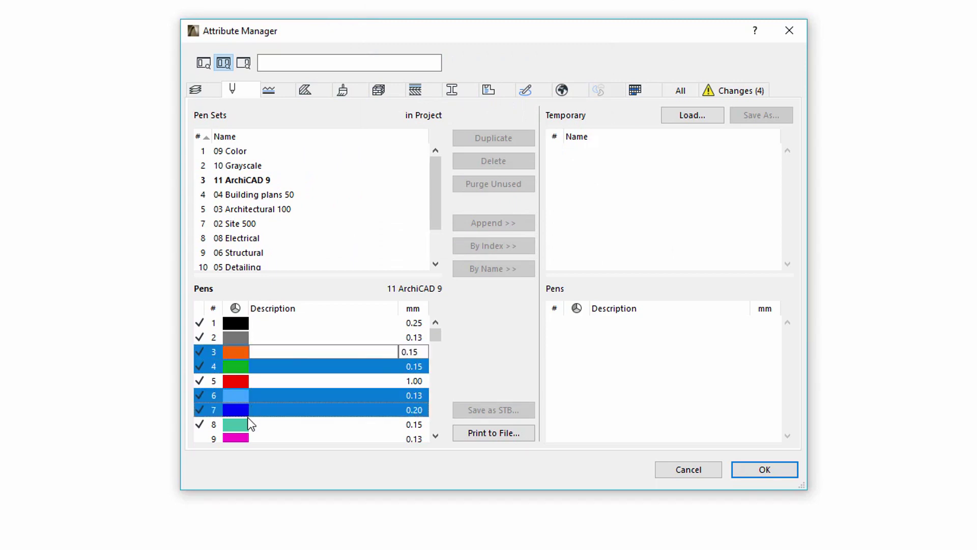
ctrl+click(248, 423)
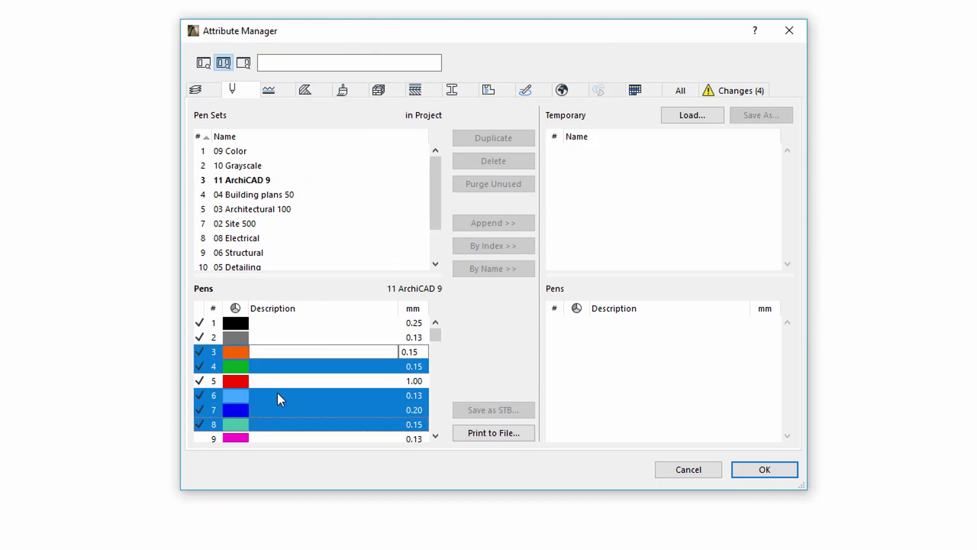
click(237, 354)
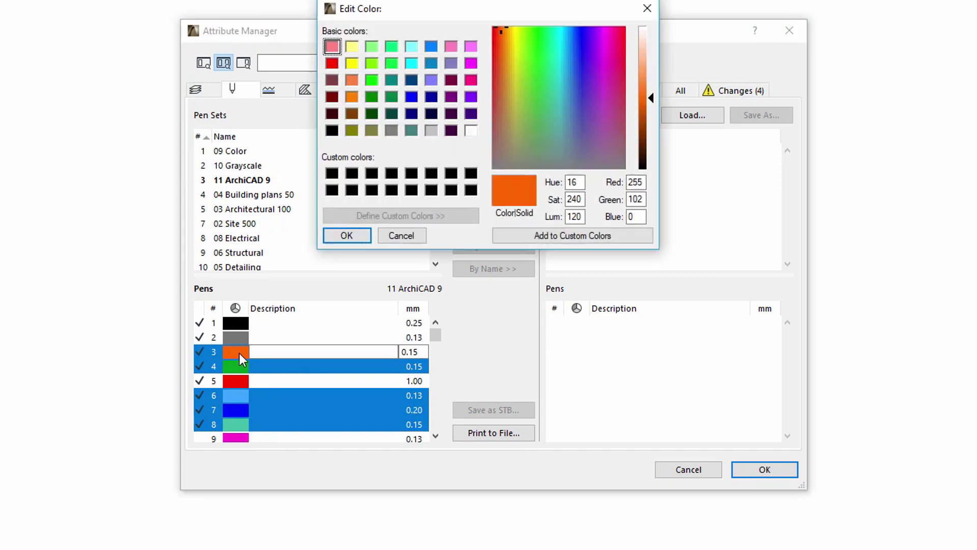
click(357, 47)
click(346, 237)
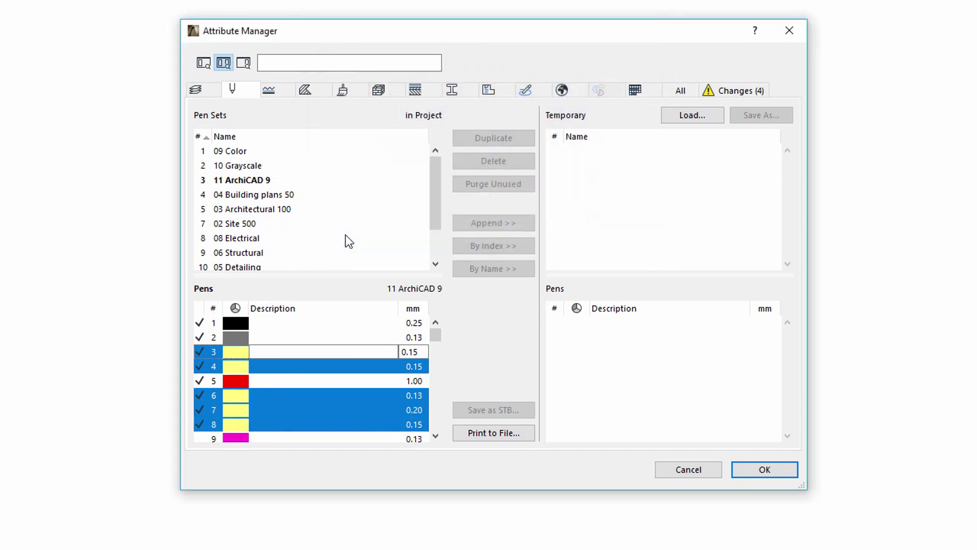
Set the width of the five selected pens to 0.45 mm
double_click(406, 348)
text(0.45)
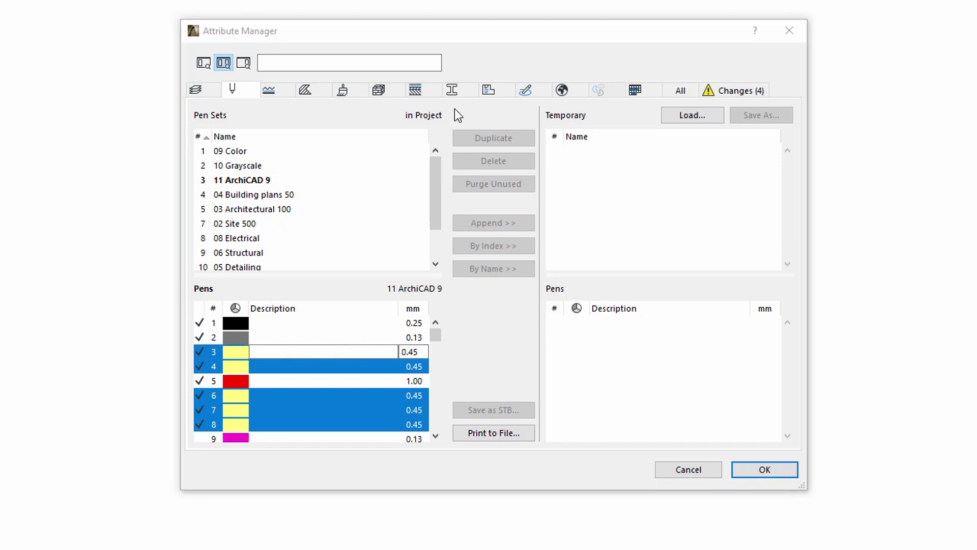
click(452, 89)
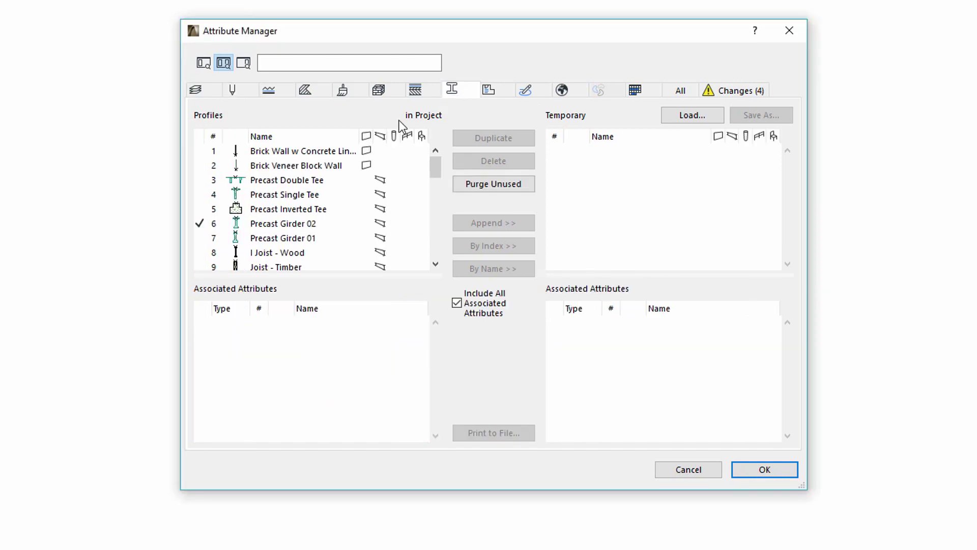
Inspect the associated attributes of the Precast Double Tee and Precast Inverted Tee profiles
click(237, 183)
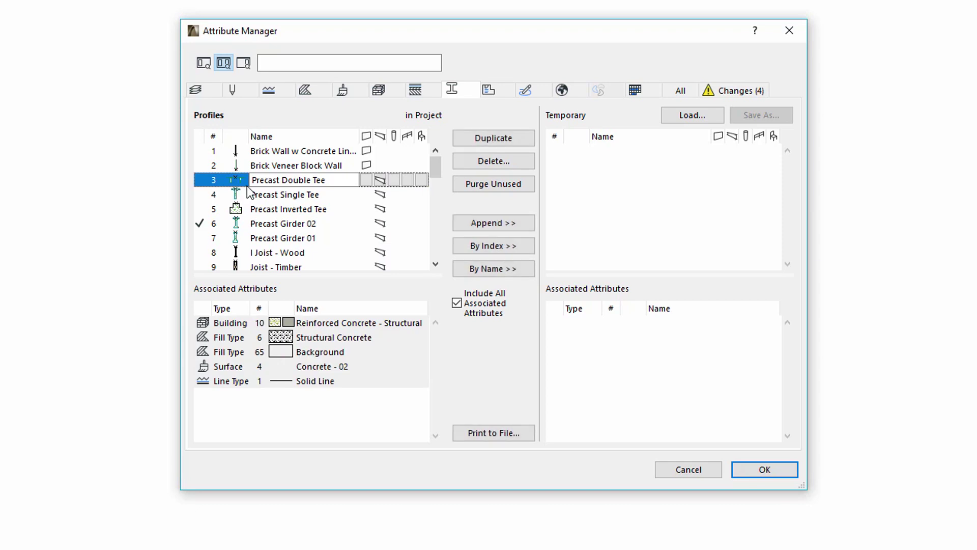
click(239, 209)
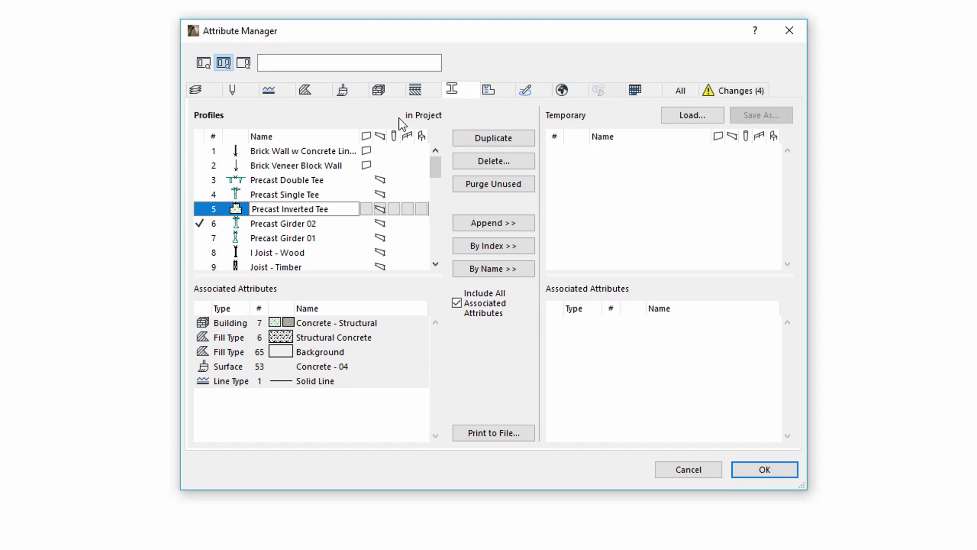
drag(436, 168, 444, 235)
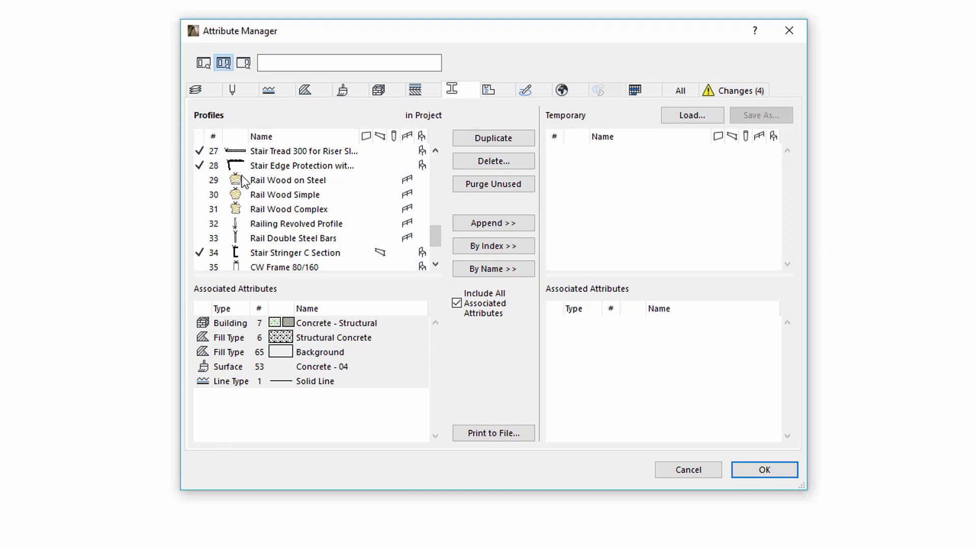
Set the Revision markup style's pen to green pen 78
click(526, 90)
click(312, 167)
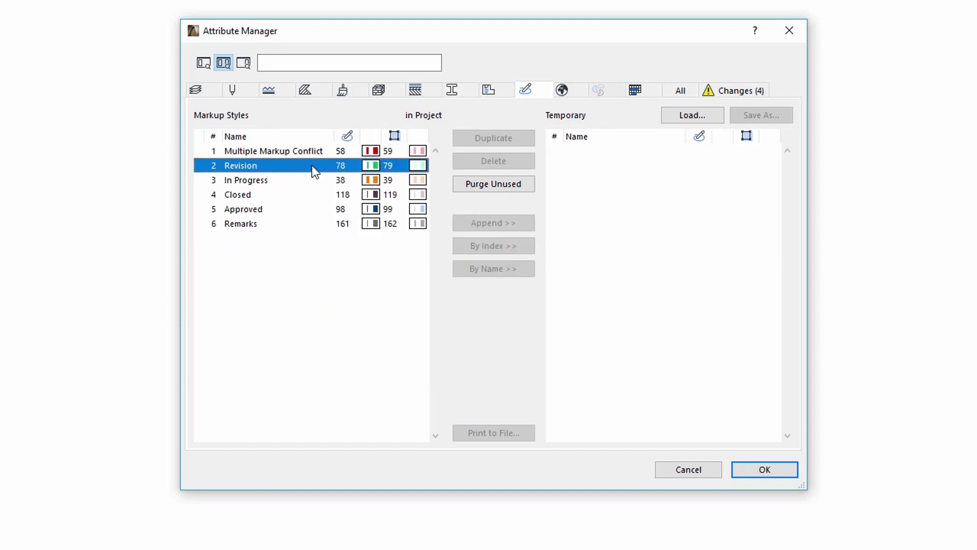
click(375, 169)
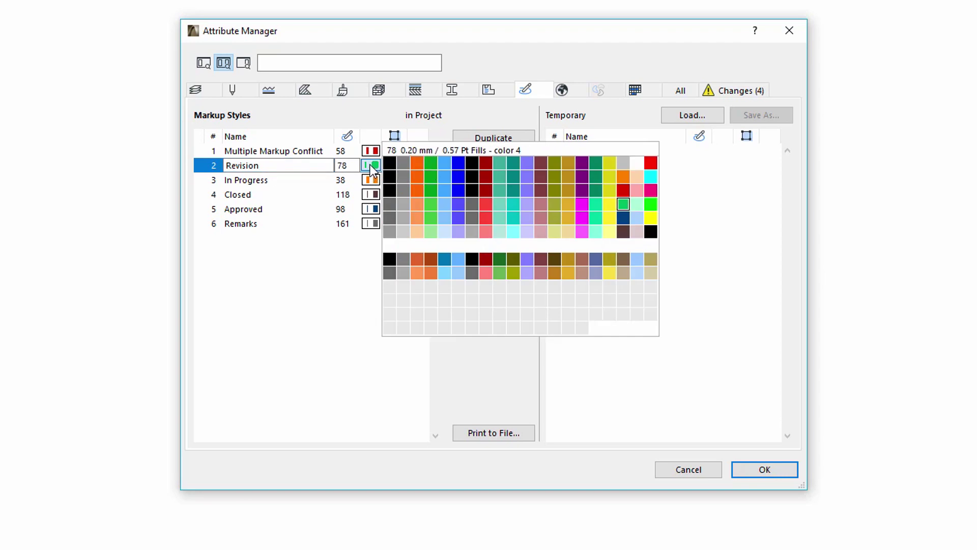
click(623, 204)
Assign pen 45 to the In Progress, Closed and Approved markup styles and review pending changes
click(282, 182)
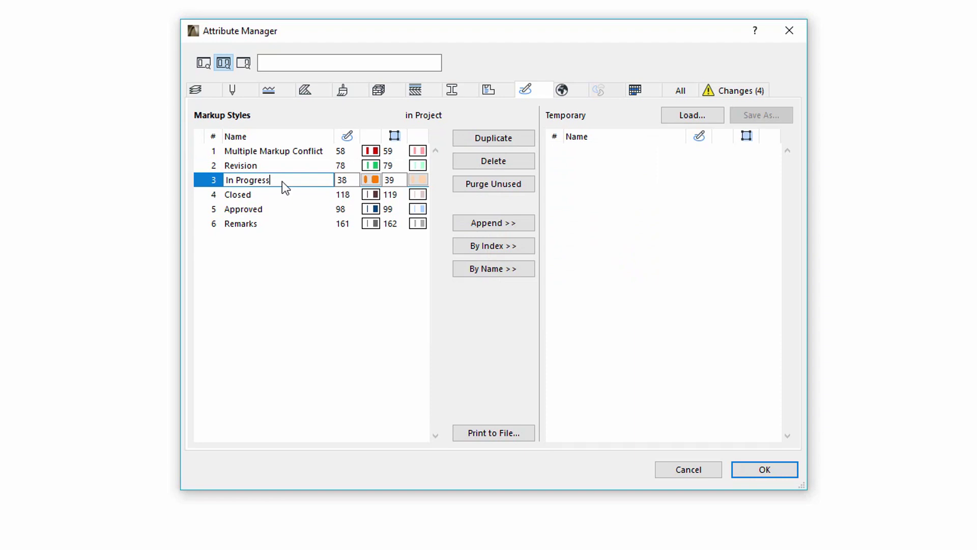
shift+click(278, 195)
shift+click(273, 208)
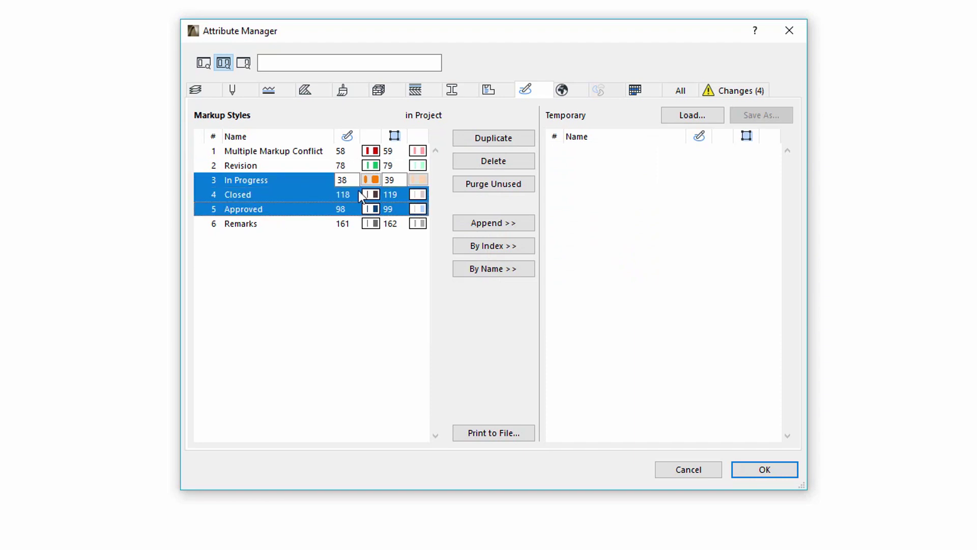
click(374, 178)
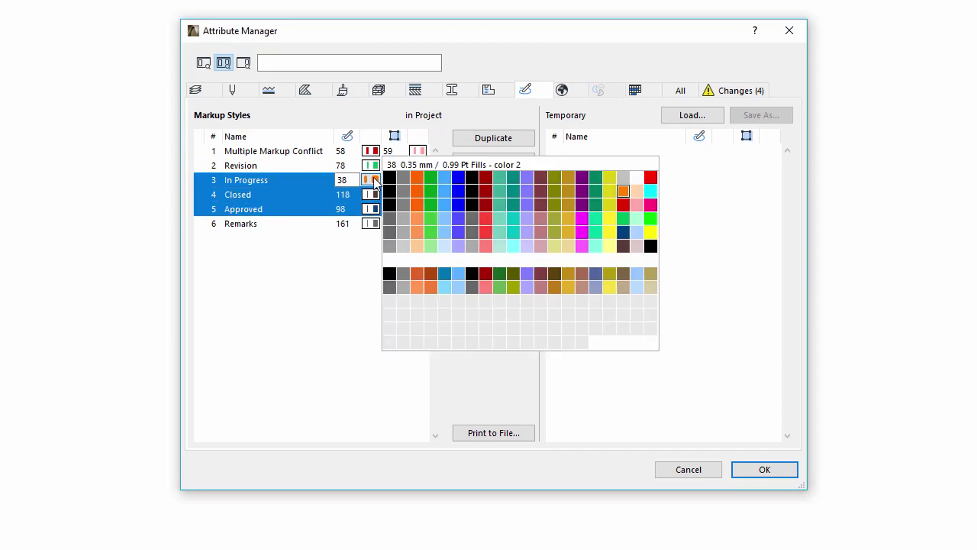
click(446, 208)
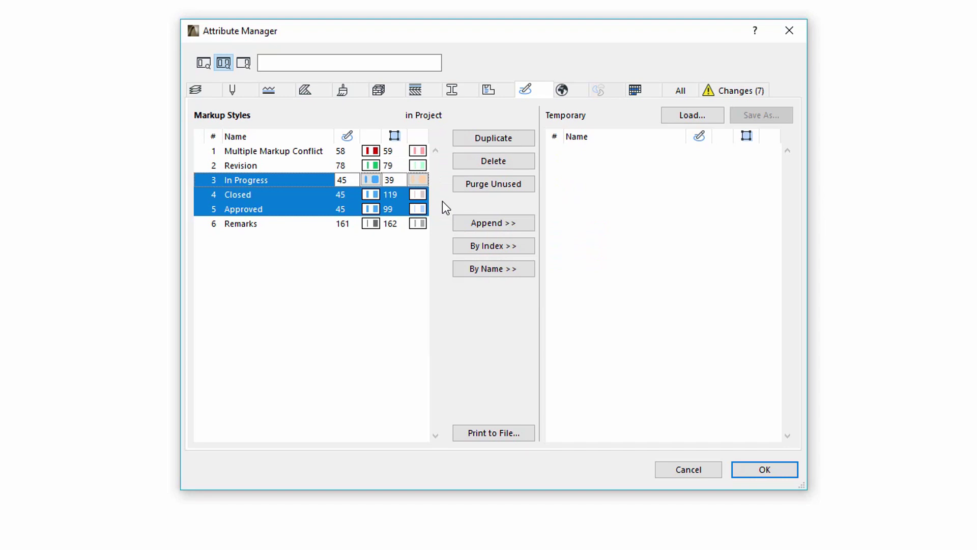
click(731, 93)
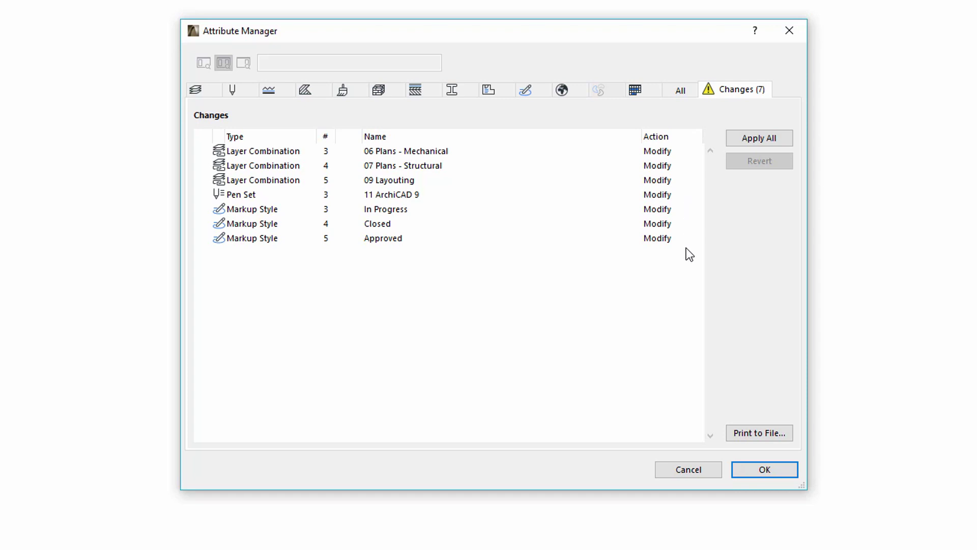
Toggle Shell - Roof's visibility in the 02 Drafting layer combination
click(200, 92)
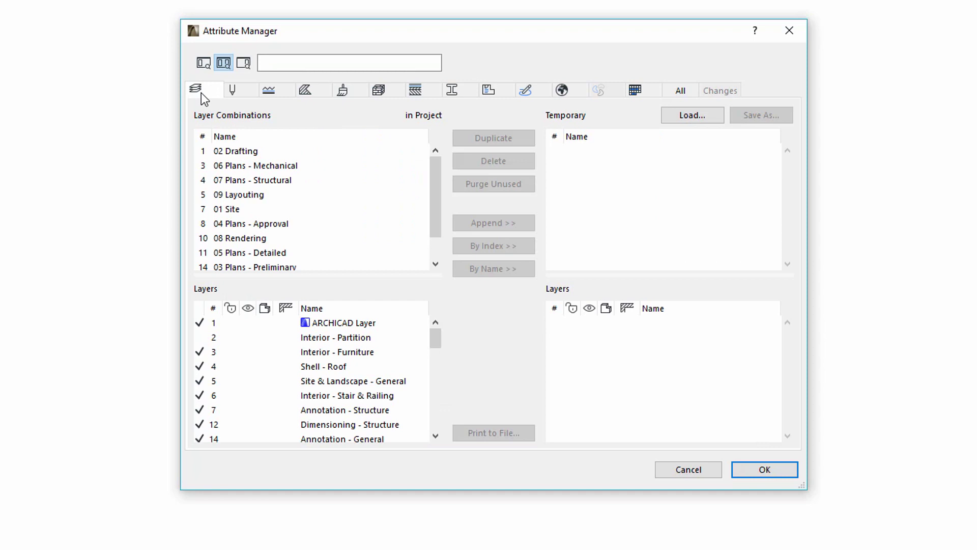
click(245, 152)
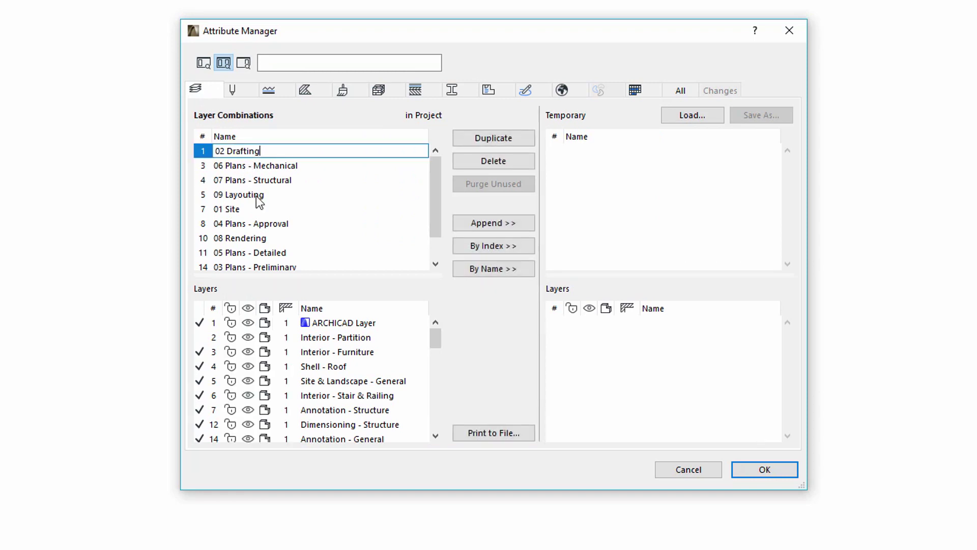
click(311, 368)
click(248, 366)
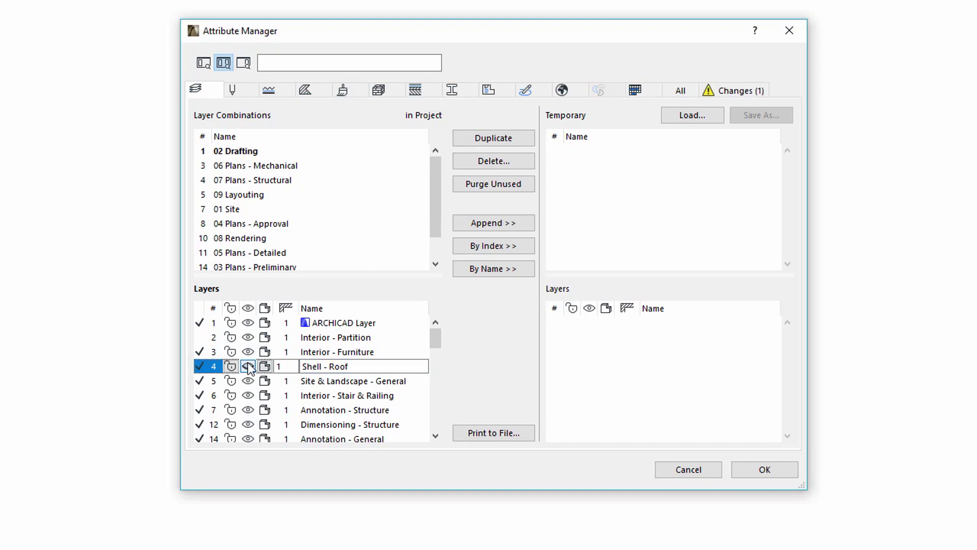
Recolour pen 4 of the 11 ArchiCAD 9 pen set orange
click(244, 91)
click(261, 181)
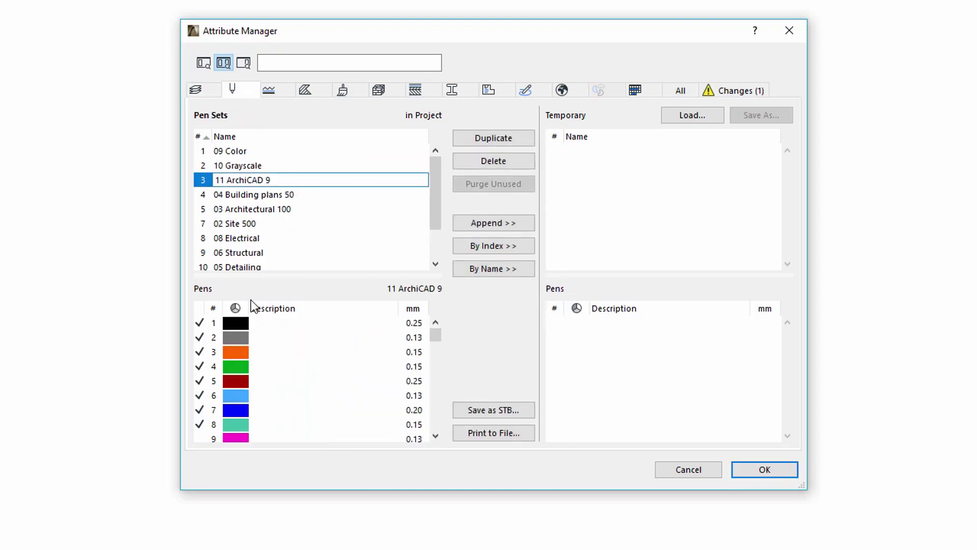
click(242, 369)
click(352, 85)
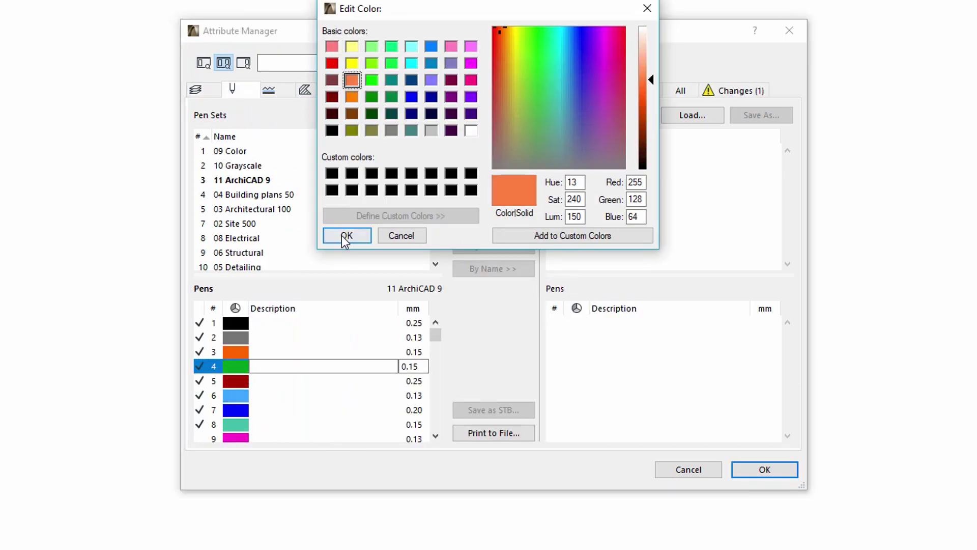
click(341, 236)
Change the Concrete - 02 surface colour to maroon and review pending changes
click(342, 90)
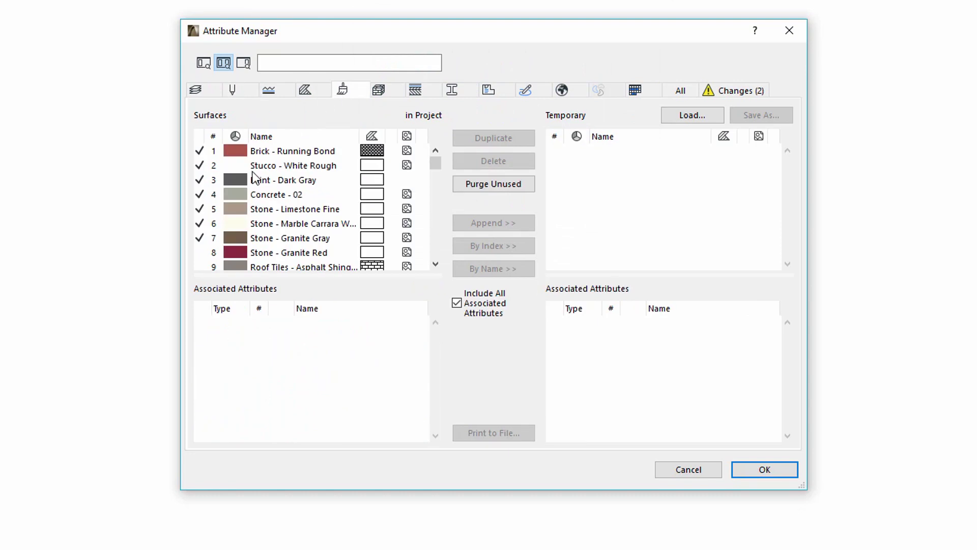
click(235, 200)
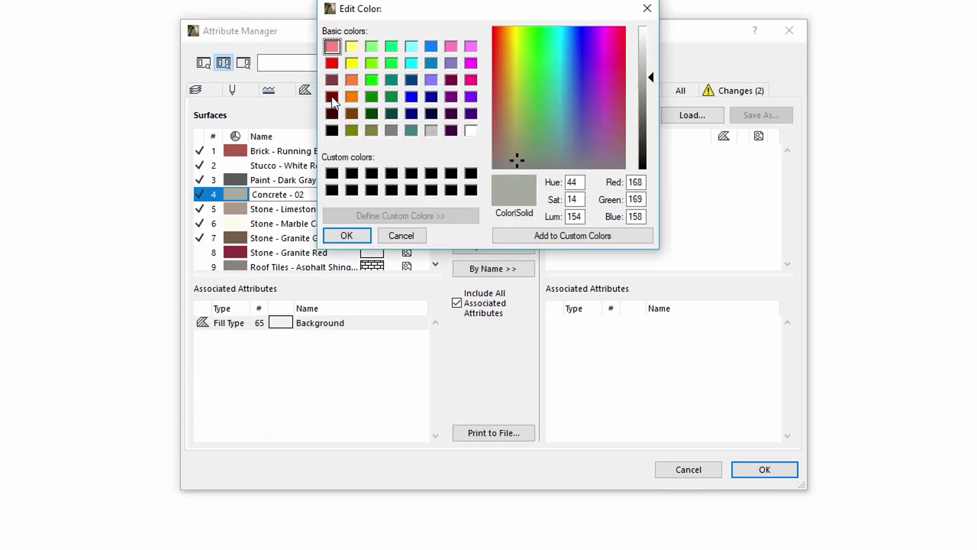
click(332, 97)
click(356, 236)
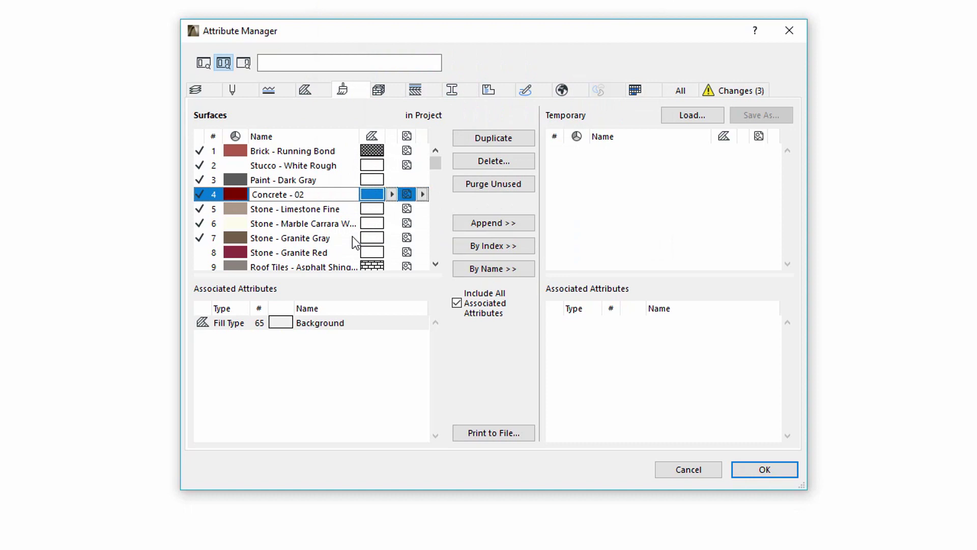
click(735, 91)
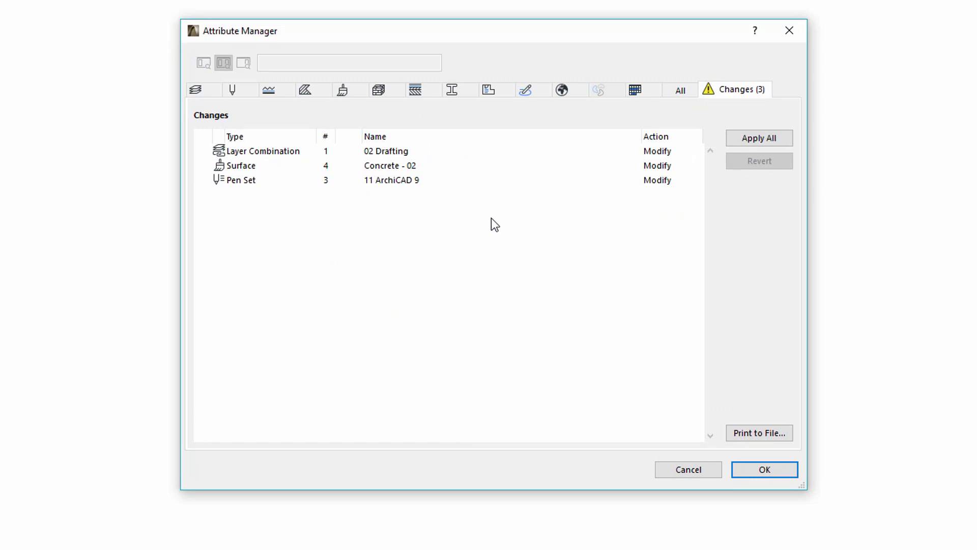
Revert the pending Surface Concrete - 02 change
click(391, 168)
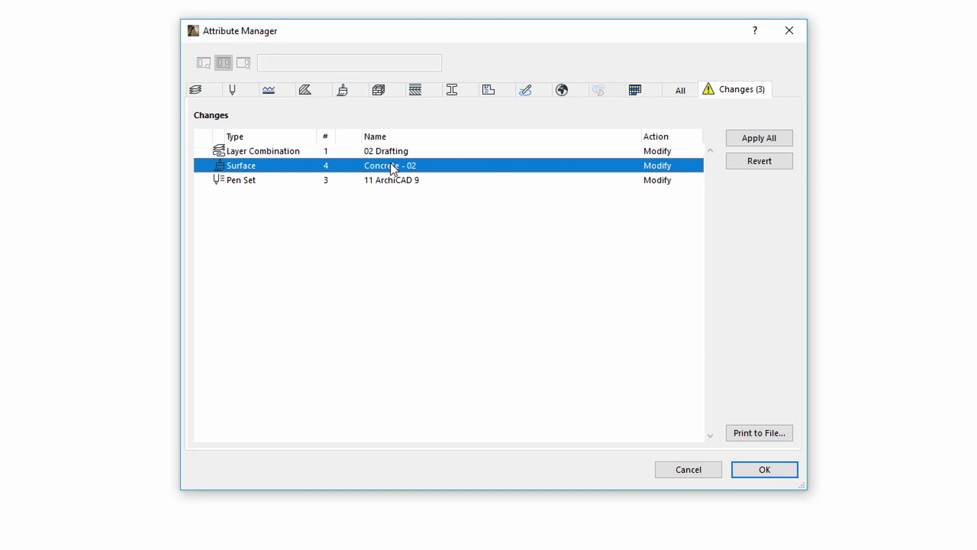
click(749, 162)
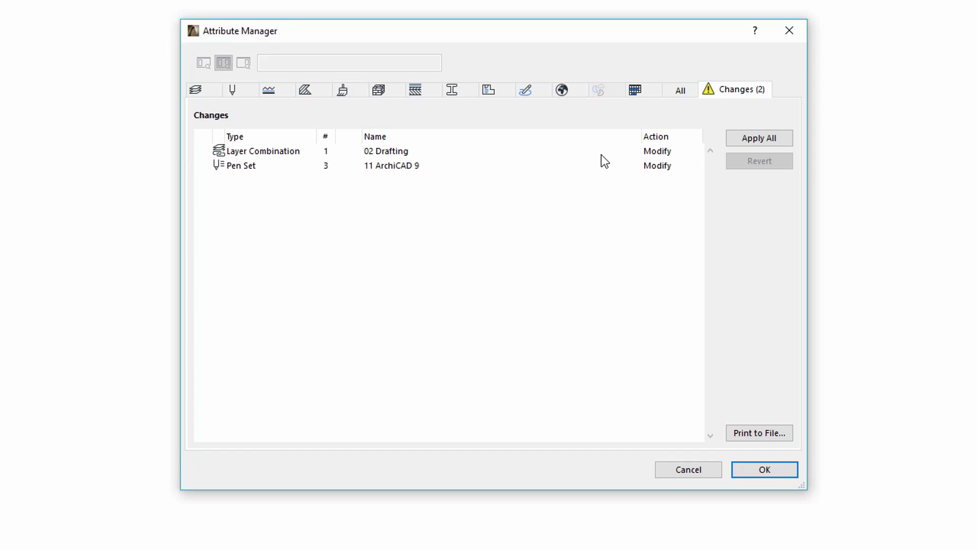
Apply all pending changes and confirm Apply All in the Warning dialog
click(763, 140)
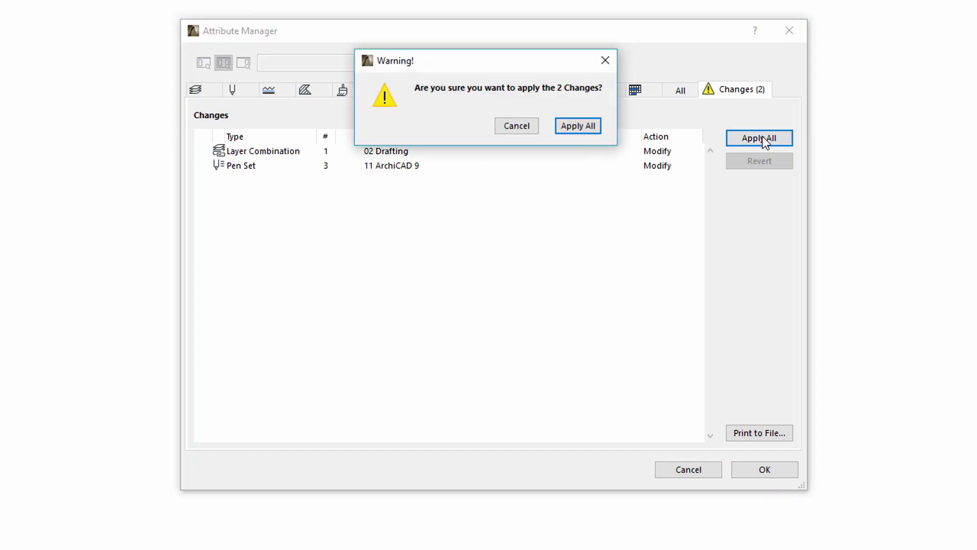
click(585, 131)
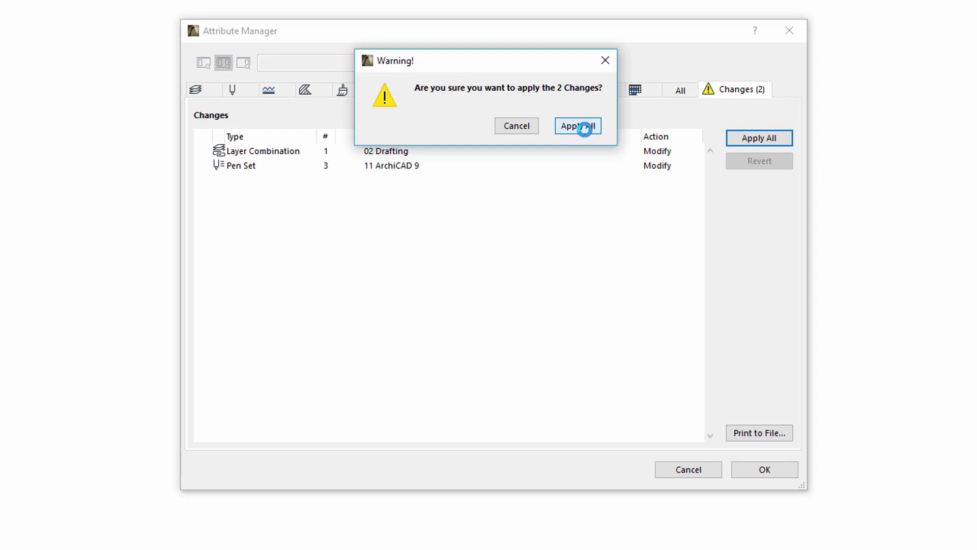